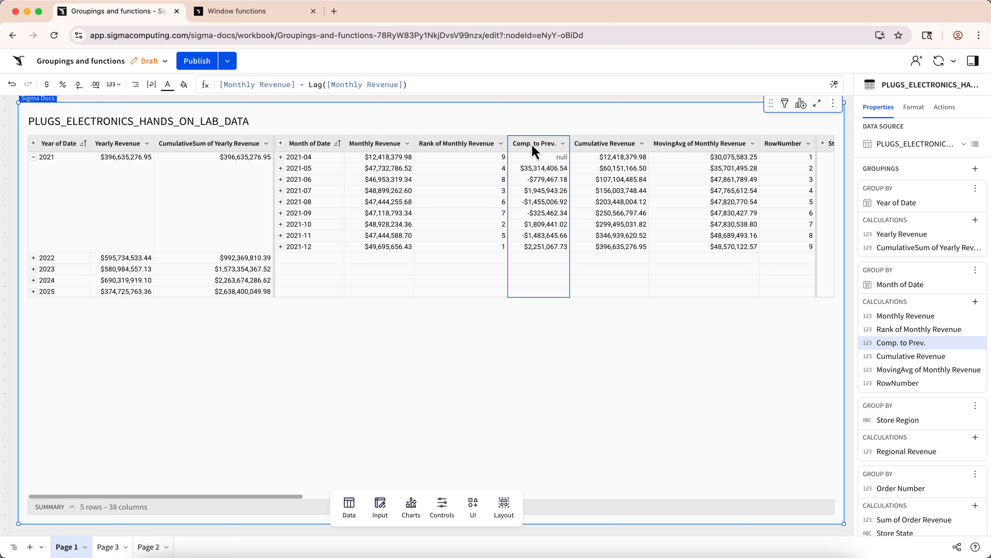
Inspect the MovingAvg of Monthly Revenue column's formula and browse the function index documentation through the system and text functions.
left_click(699, 148)
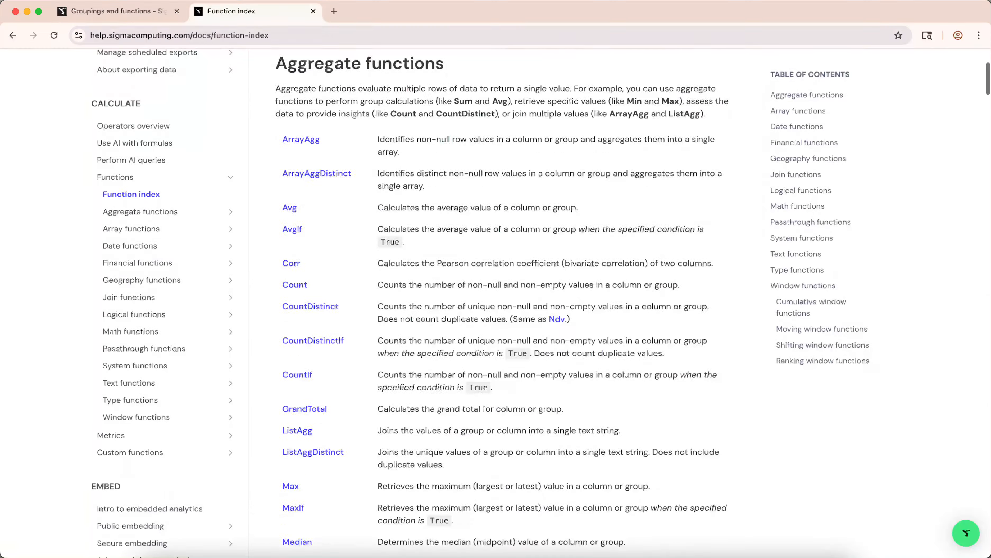
scroll(503, 300, "down", 20)
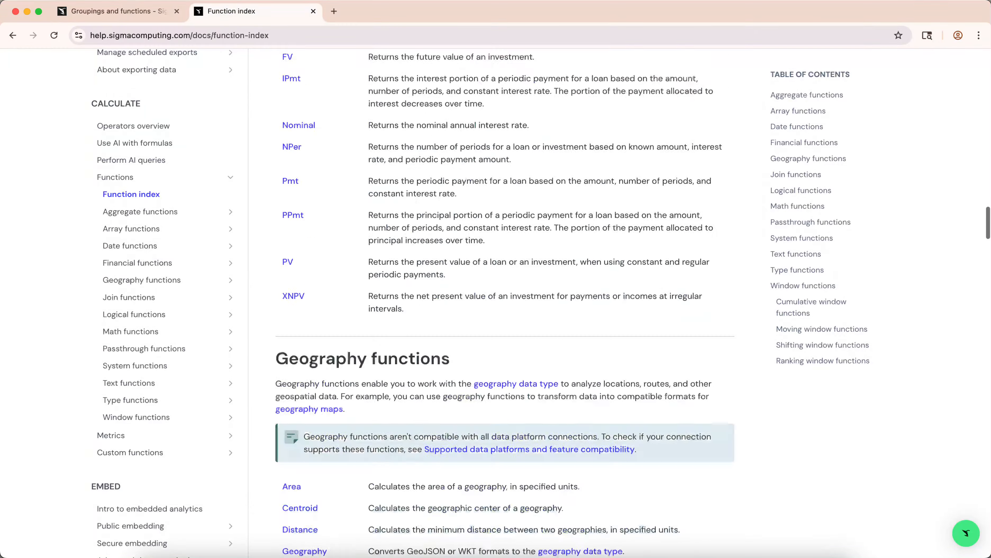
scroll(504, 301, "down", 20)
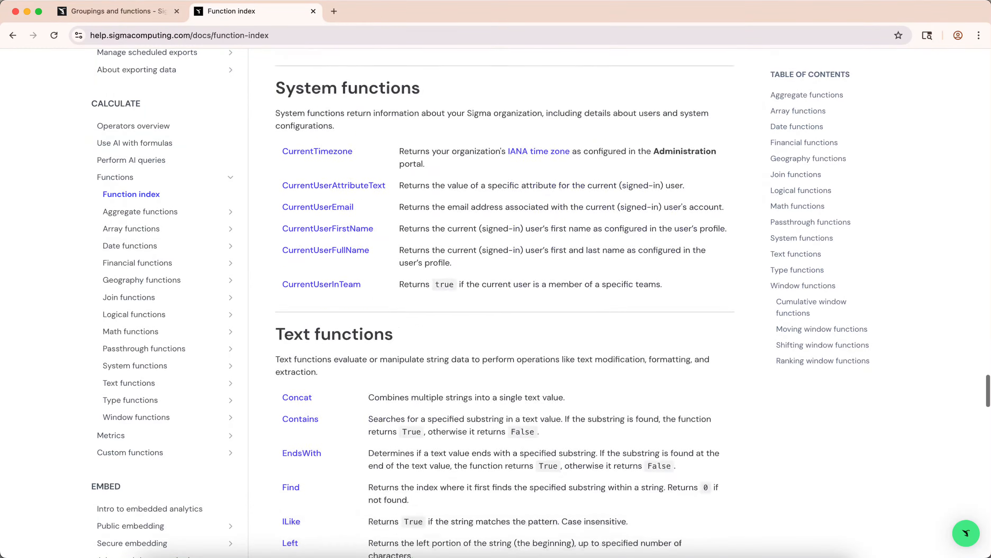
scroll(503, 300, "down", 15)
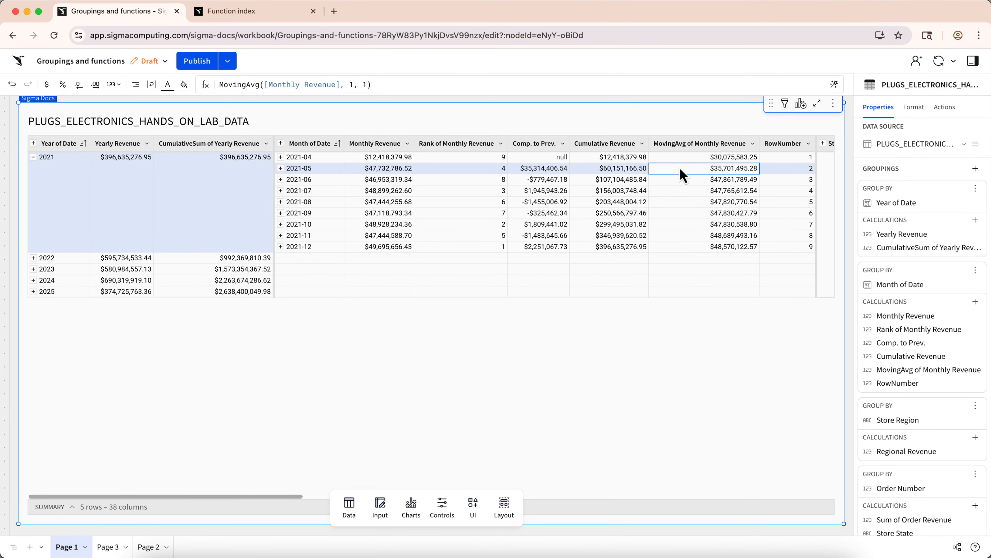
Examine the formulas of the Comp. to Prev., Monthly Revenue, Yearly Revenue, Year of Date and Cumulative Revenue columns.
left_click(552, 168)
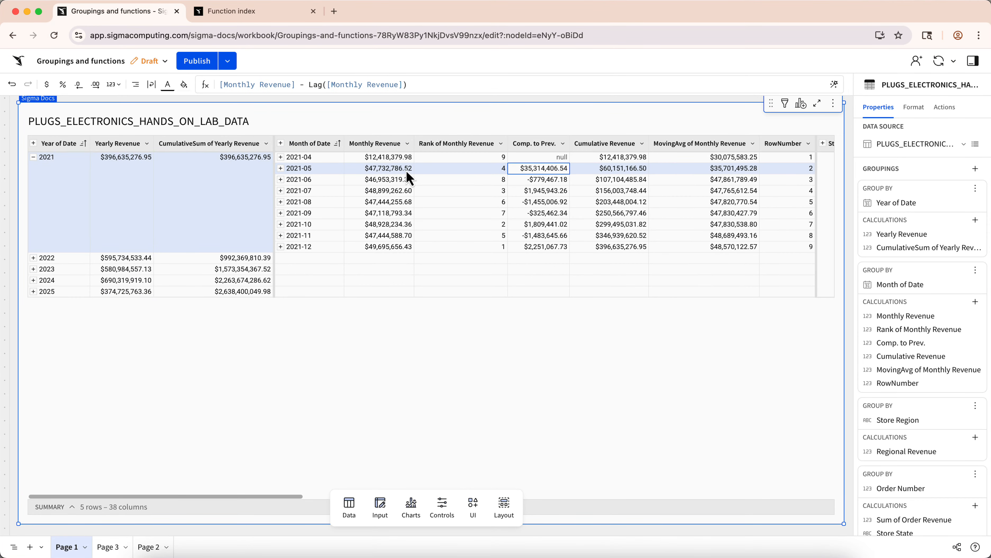
left_click(382, 172)
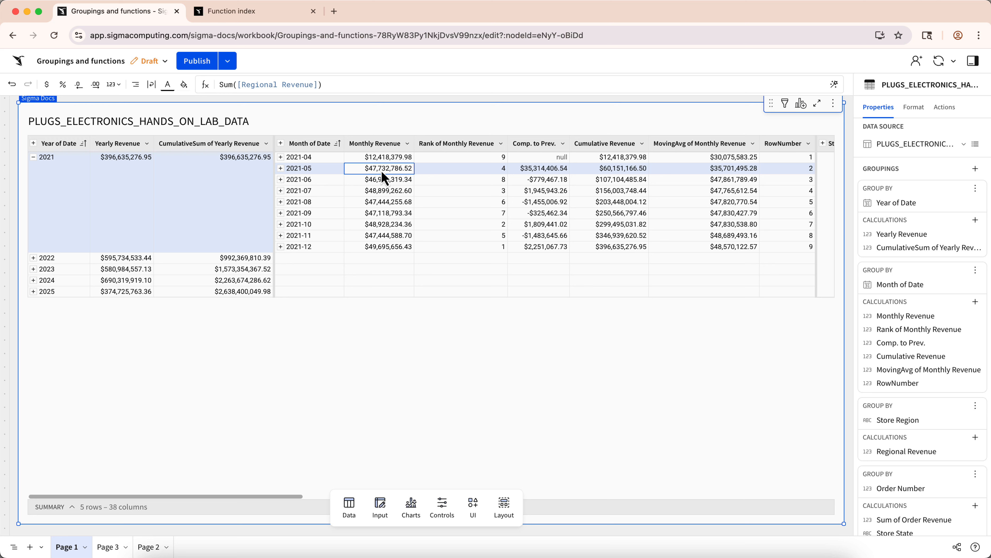
left_click(139, 167)
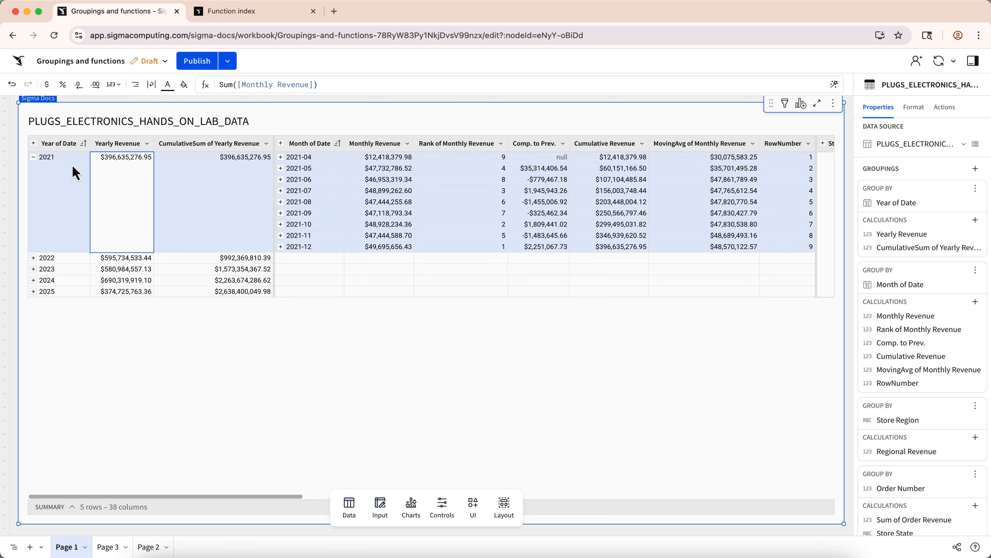
left_click(76, 172)
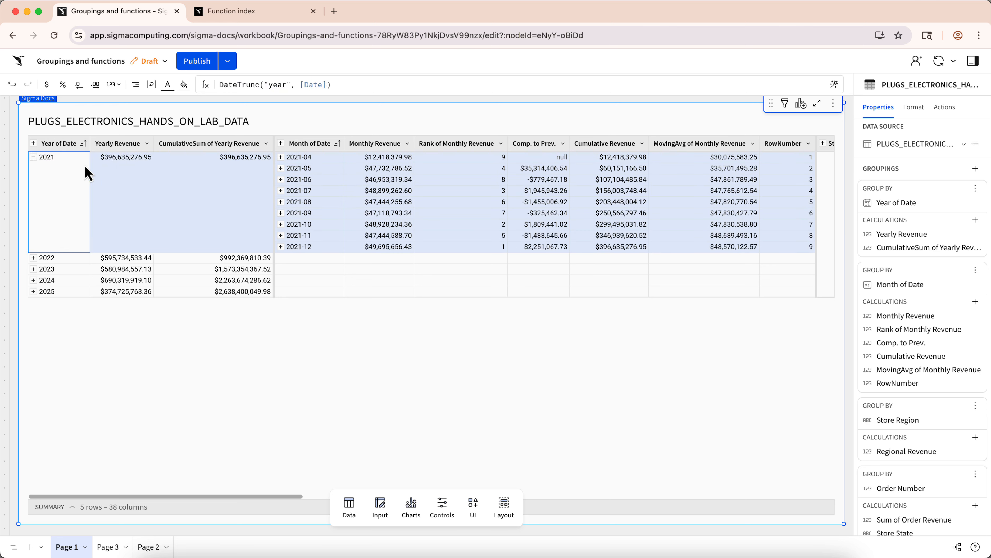
left_click(610, 148)
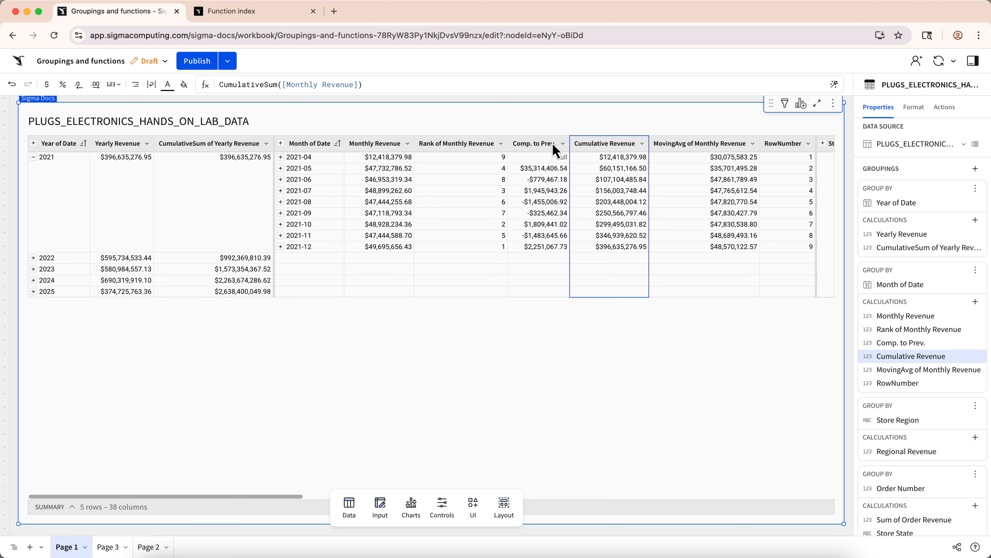
left_click(117, 156)
left_click(599, 147)
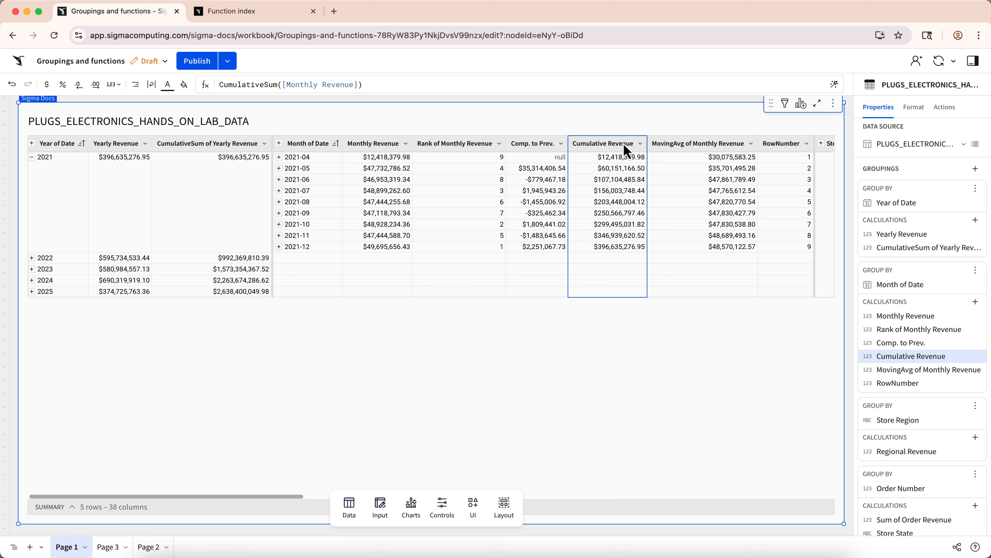
Add a column after Cumulative Revenue with the formula Round([Cumulative Revenue], -3).
left_click(640, 144)
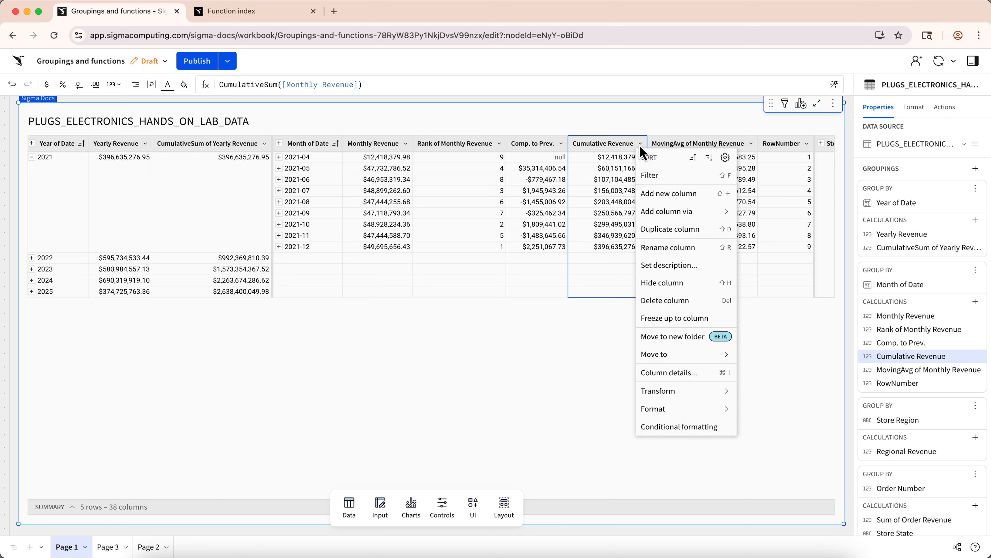
left_click(665, 194)
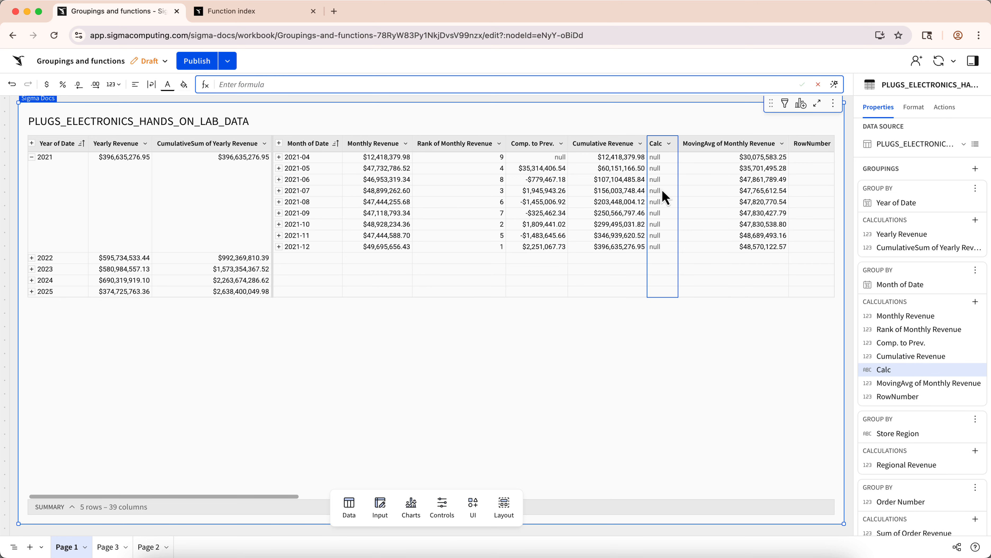
type("Round([Cumulativ")
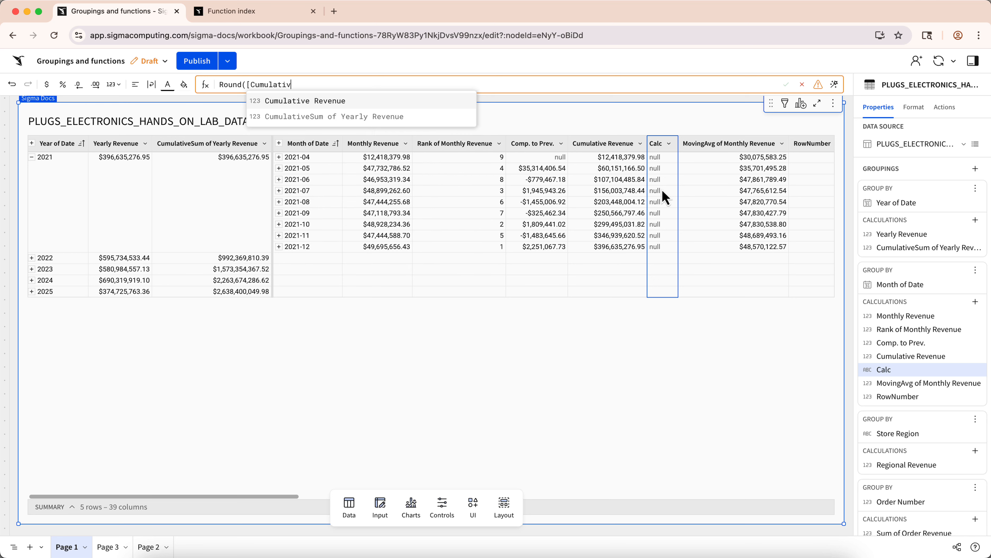
key("Return")
type(", -3)")
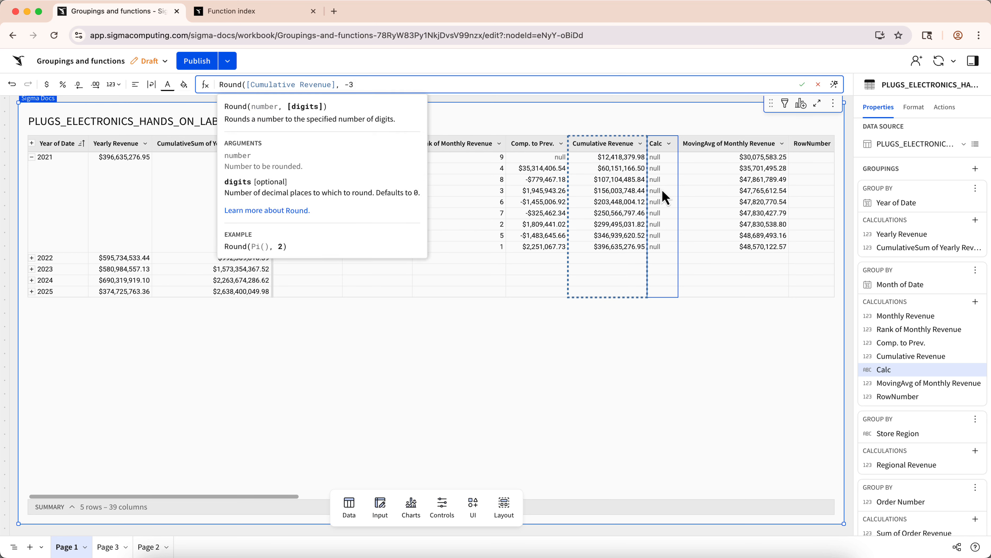
key("Return")
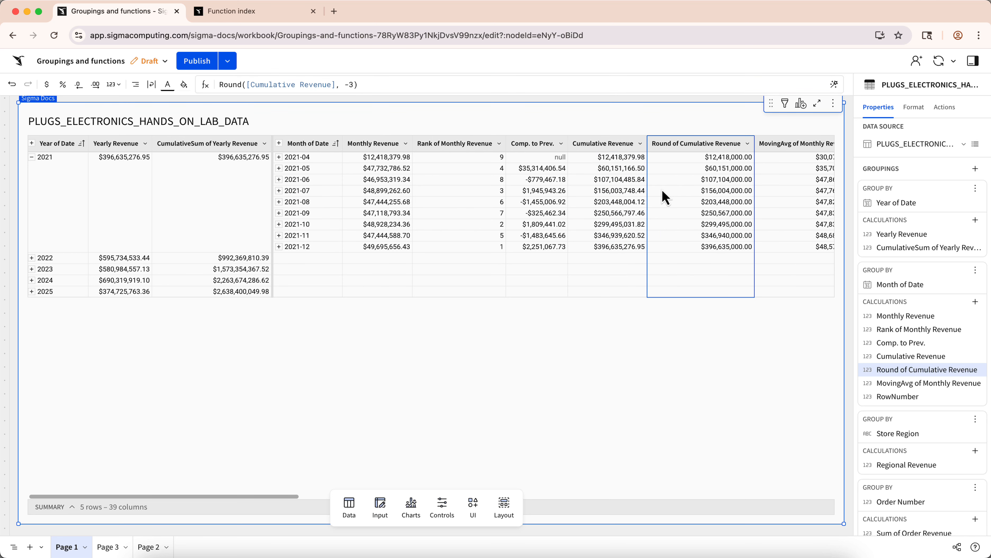
Add a column after Round of Cumulative Revenue with the formula Round([Yearly Revenue], -3).
left_click(748, 143)
left_click(774, 197)
type("Roun")
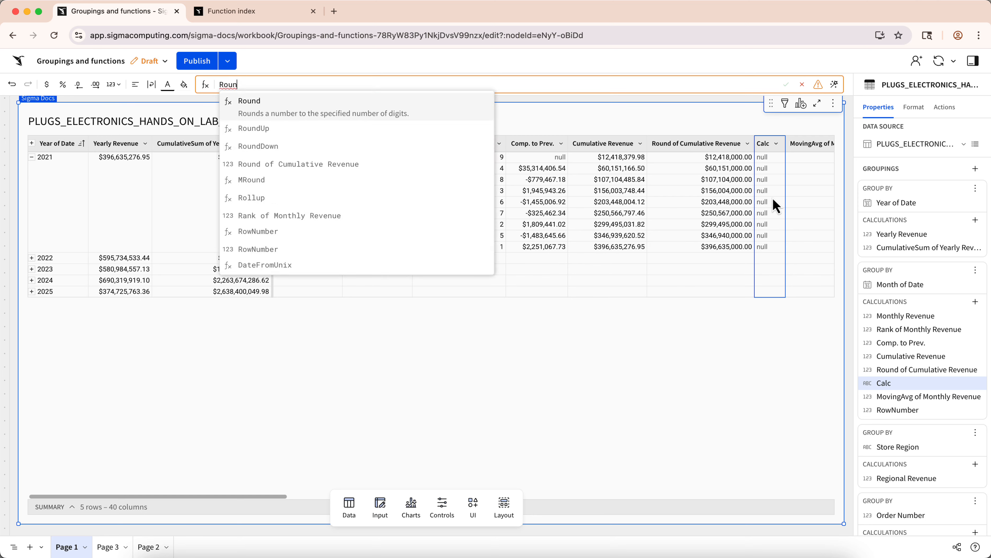
type("d([Yearly Revenue], -3)")
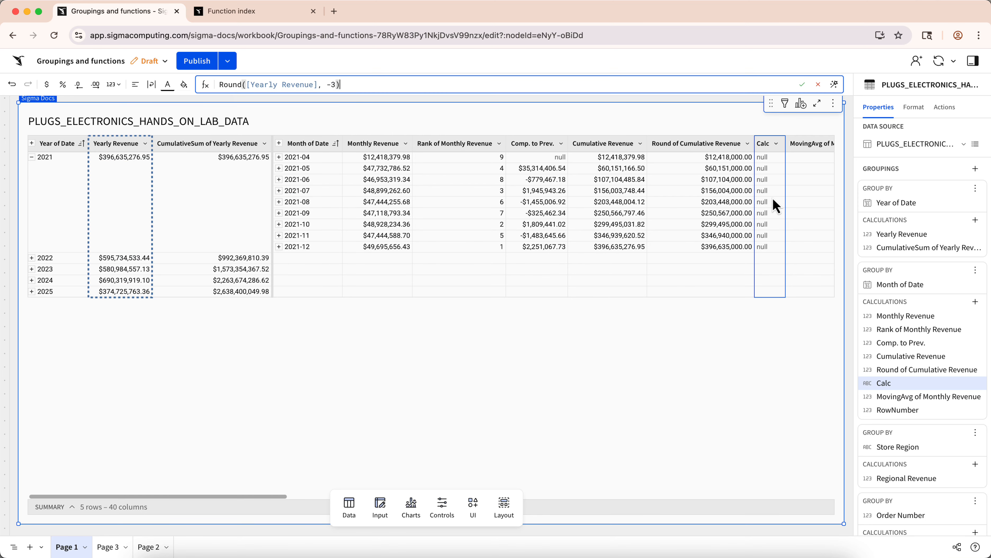
key("Return")
Add a column after Round of Yearly Revenue calculating [Round of Cumulative Revenue] / [Round of Yearly Revenue], formatted as a percentage.
scroll(783, 224, "right", 3)
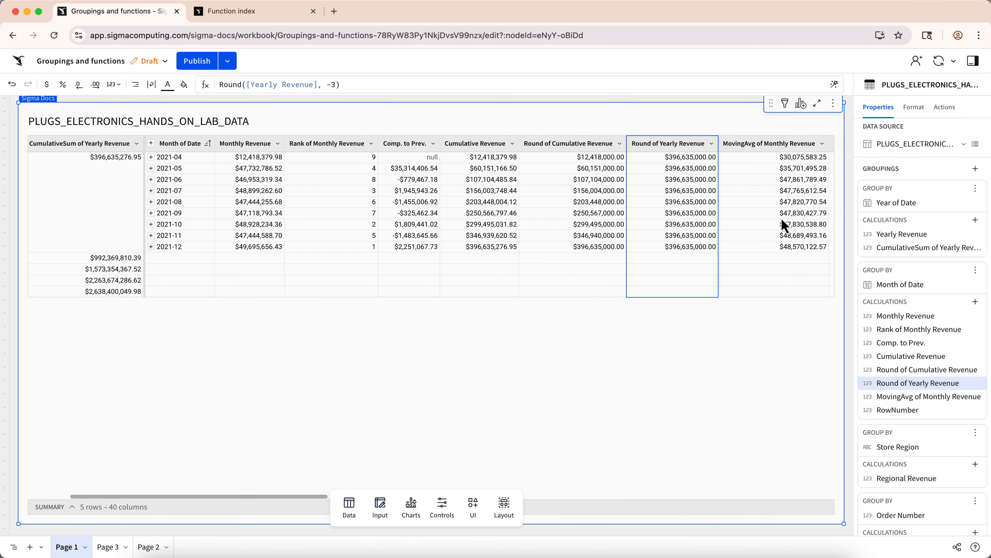
left_click(711, 144)
left_click(726, 191)
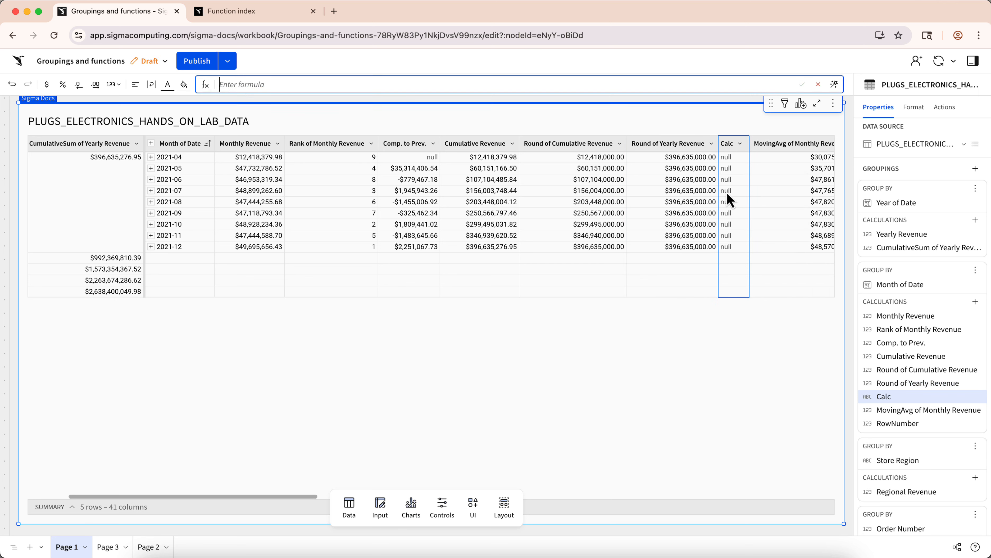
type("[Round of Cu")
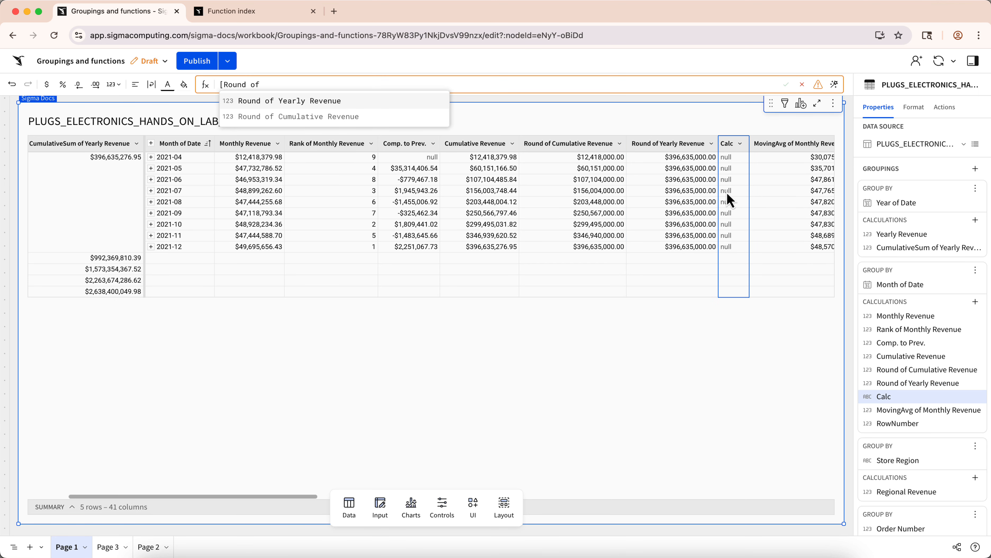
key("Return")
type("/ [Round of")
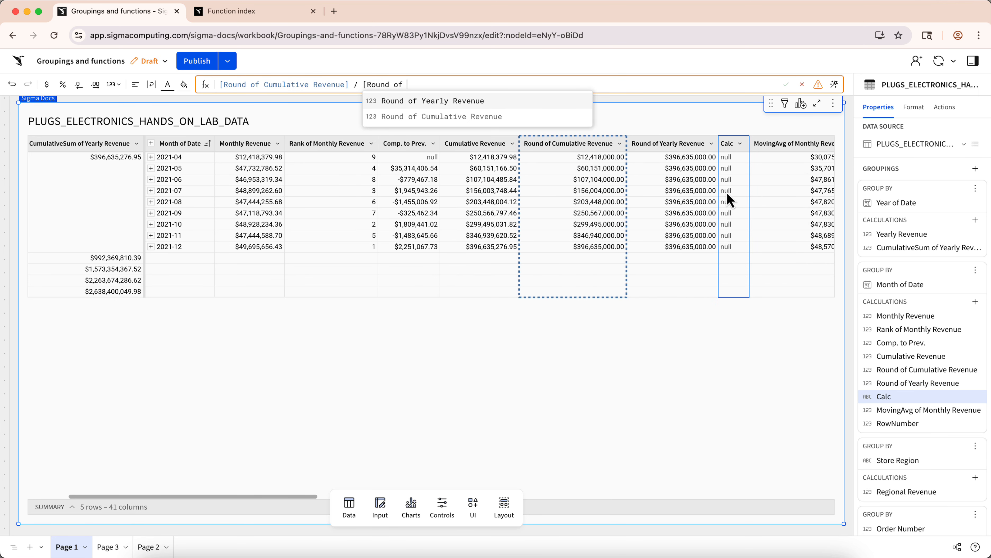
key("Return")
key("Return")
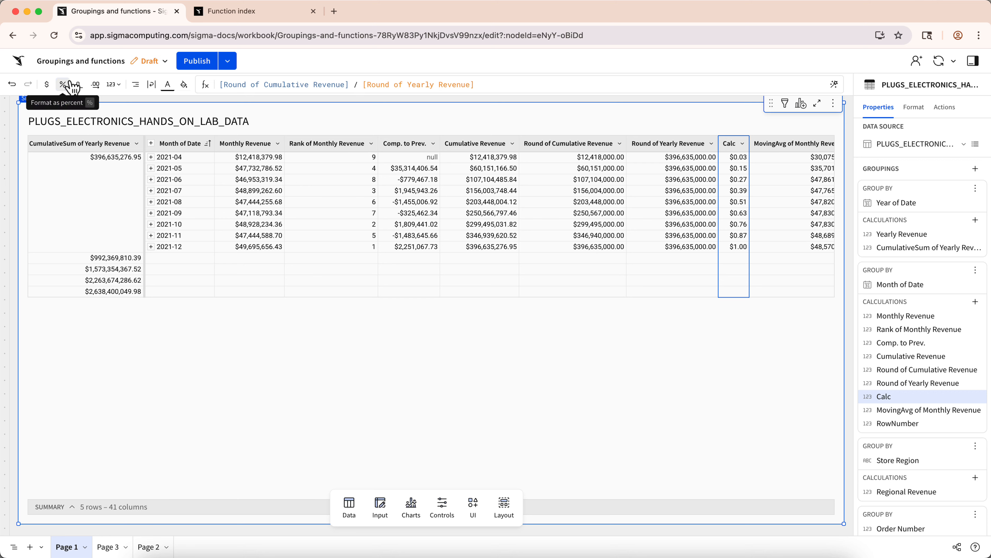
left_click(63, 85)
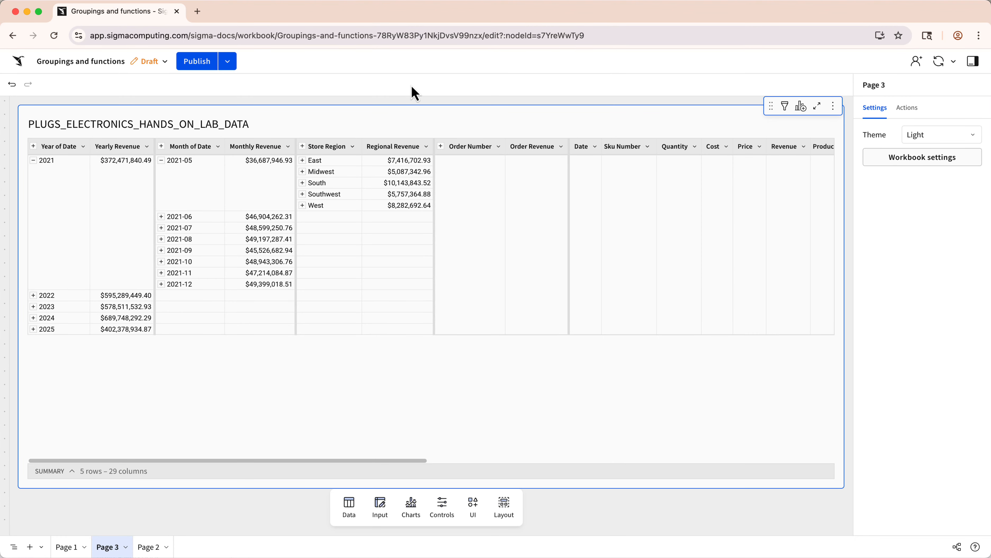
On Page 3, add a column after Regional Revenue with the formula PercentOfTotal(Sum([Revenue]), "parent_grouping").
left_click(426, 146)
left_click(486, 195)
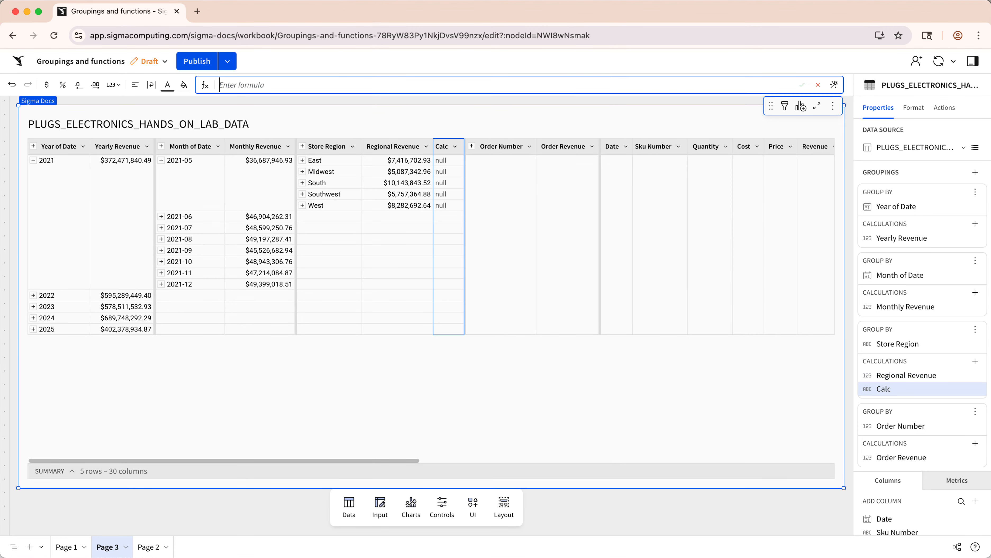
type("PercentOfTotal(Sum")
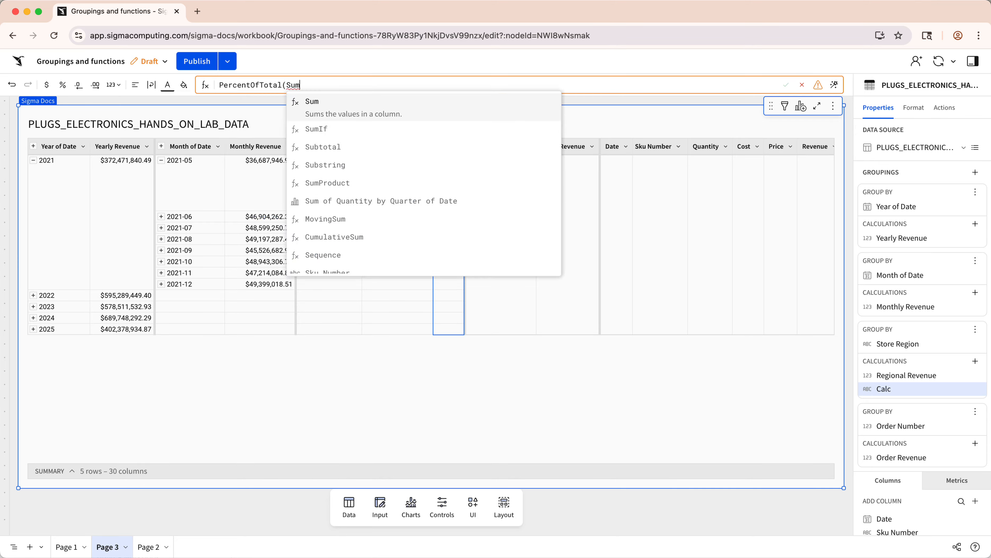
type("([Revenue]))")
key("Return")
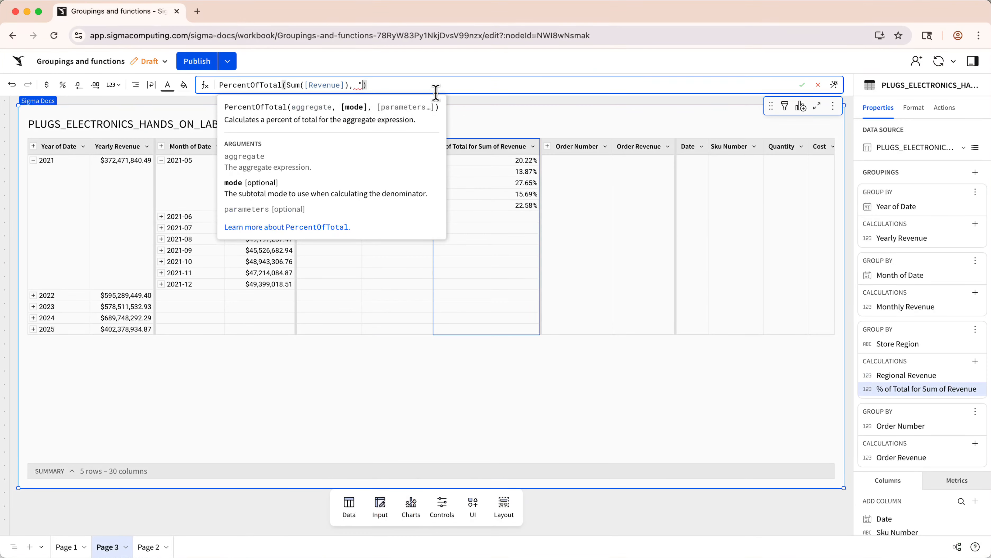
type("parent_grouping\"")
key("Return")
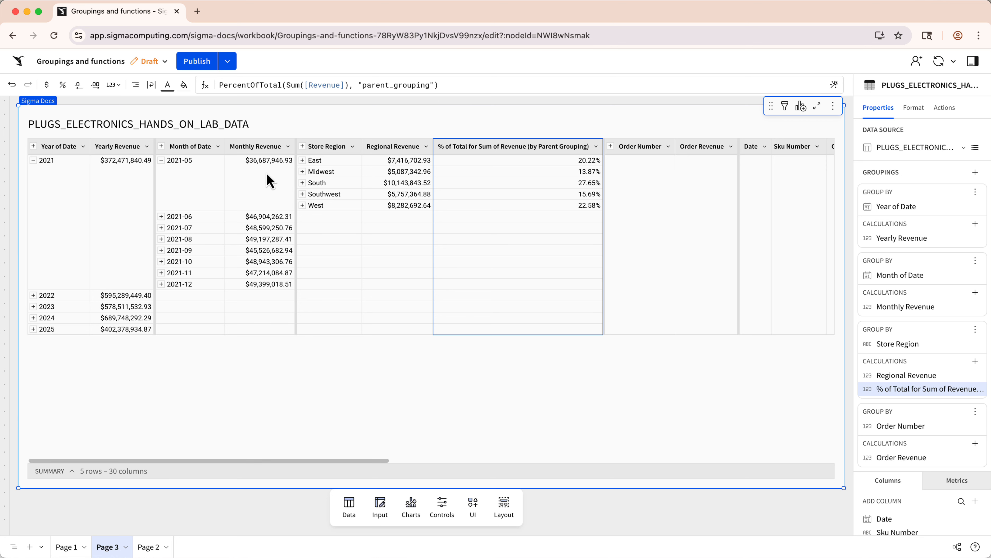
Copy the regional PercentOfTotal formula into a new column after Monthly Revenue in the Month of Date grouping.
triple_click(443, 86)
key("super+c")
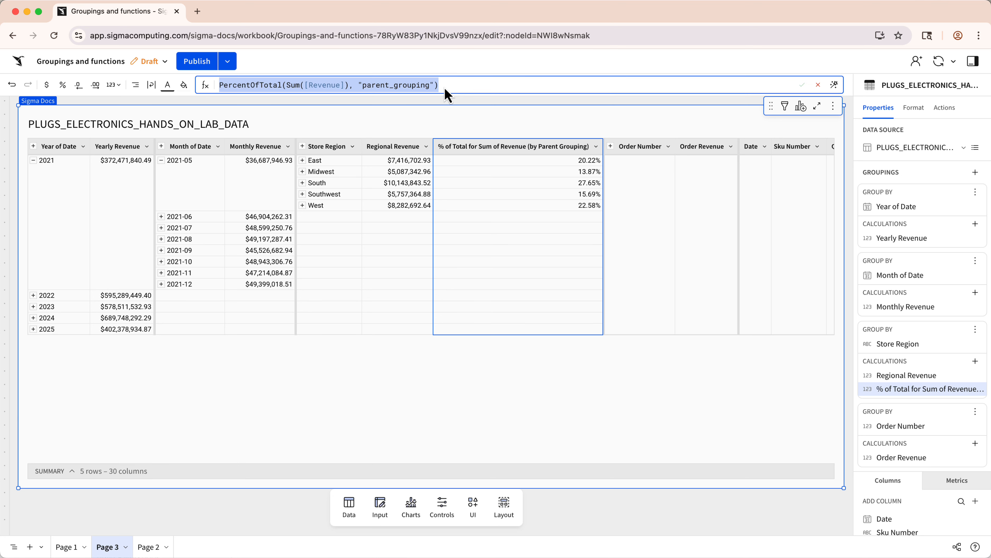
left_click(356, 98)
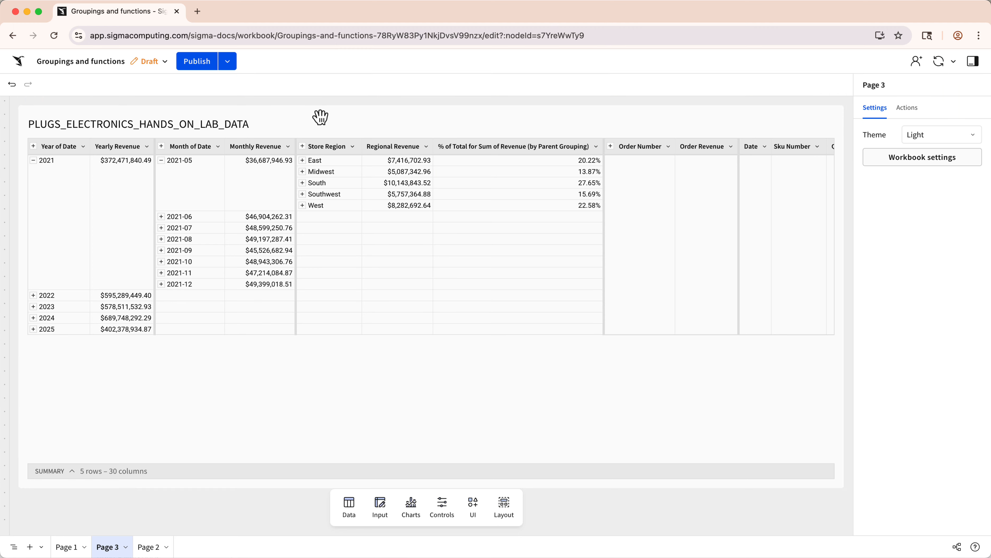
left_click(288, 146)
left_click(305, 197)
key("super+v")
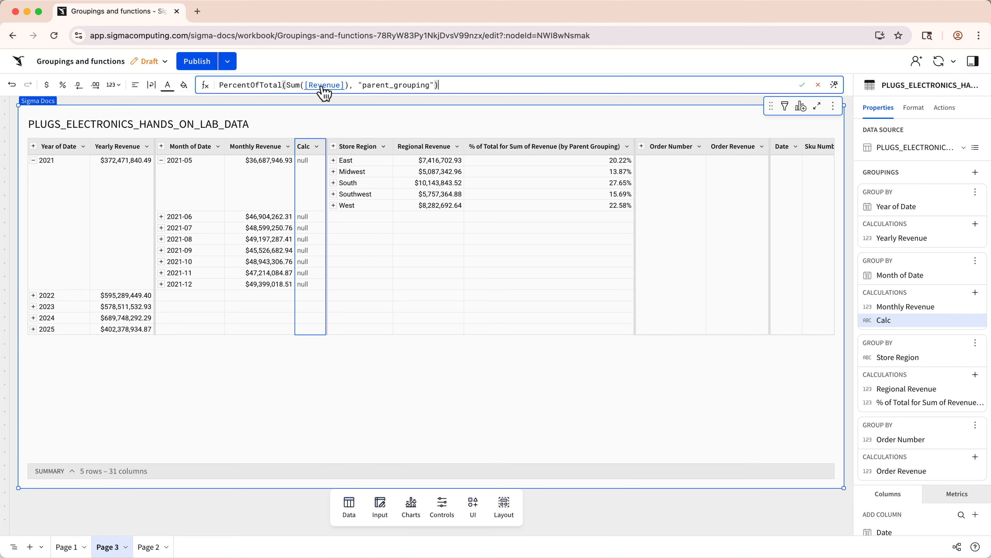
key("Return")
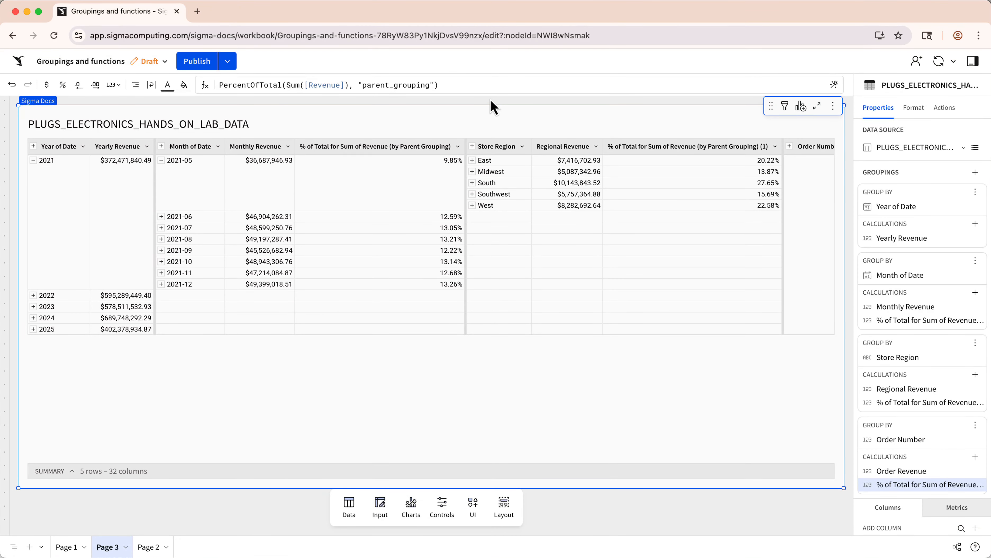
Add a column after Yearly Revenue with the formula SumIf([Regional Revenue], Contains([Store Region], "West")).
left_click(147, 147)
left_click(162, 193)
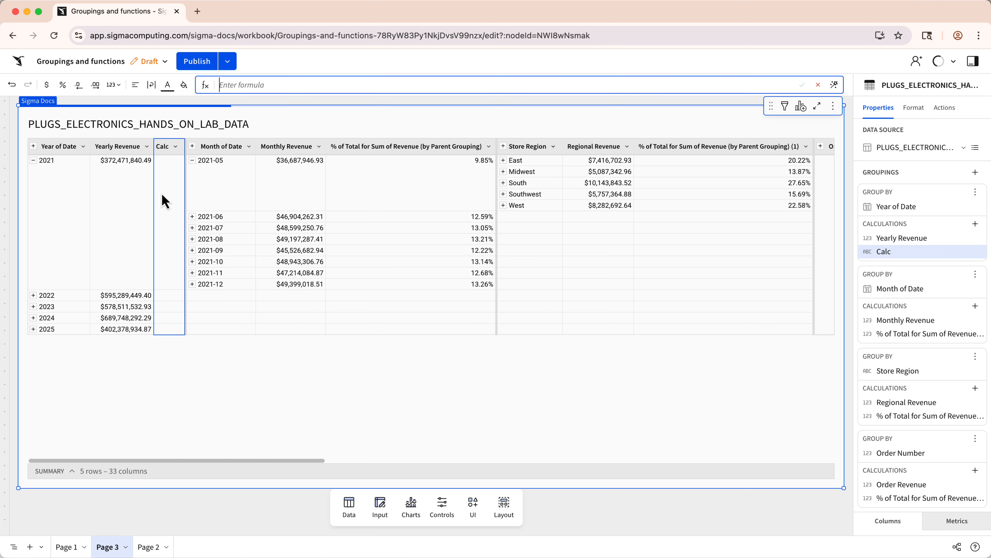
type("SumIf([Regional")
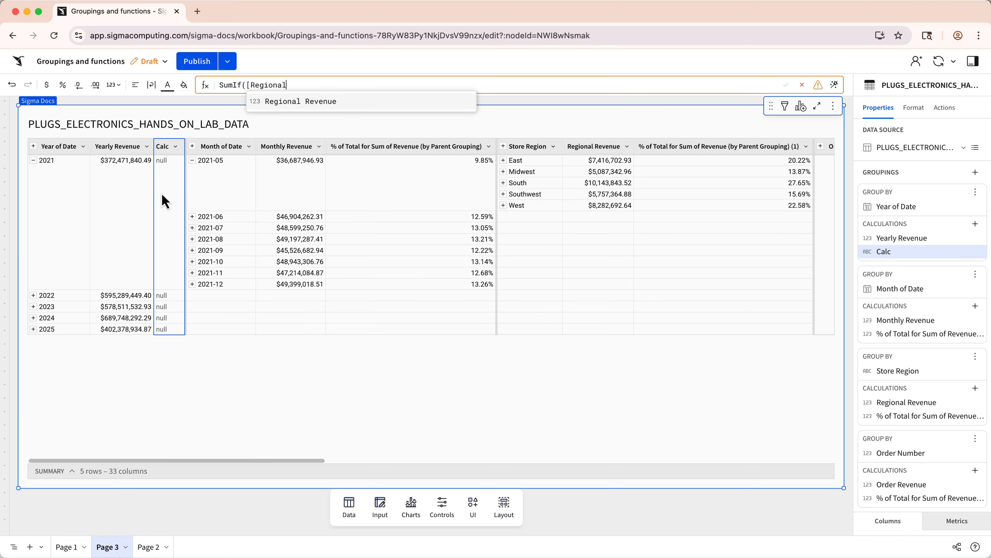
type(" Revenue],")
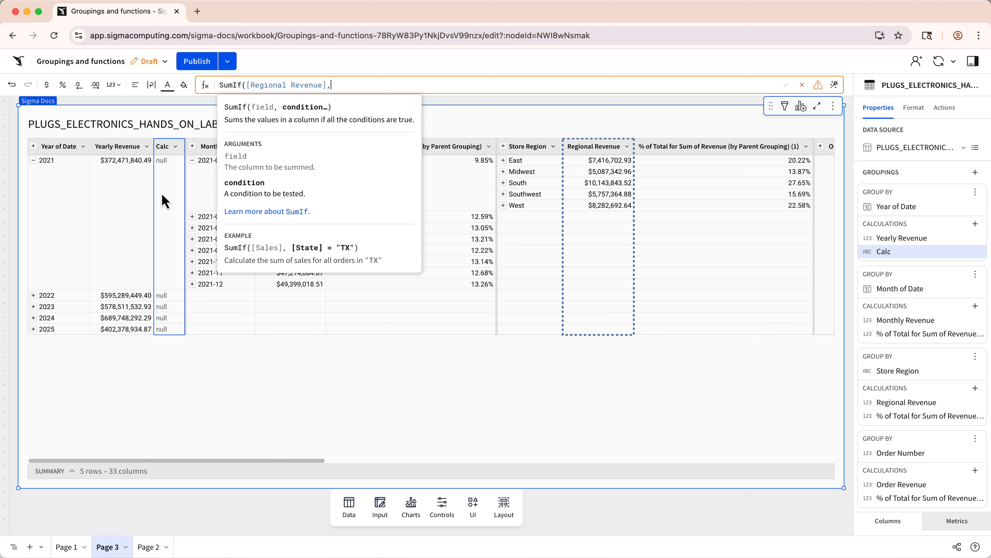
type(" Contains([Sto")
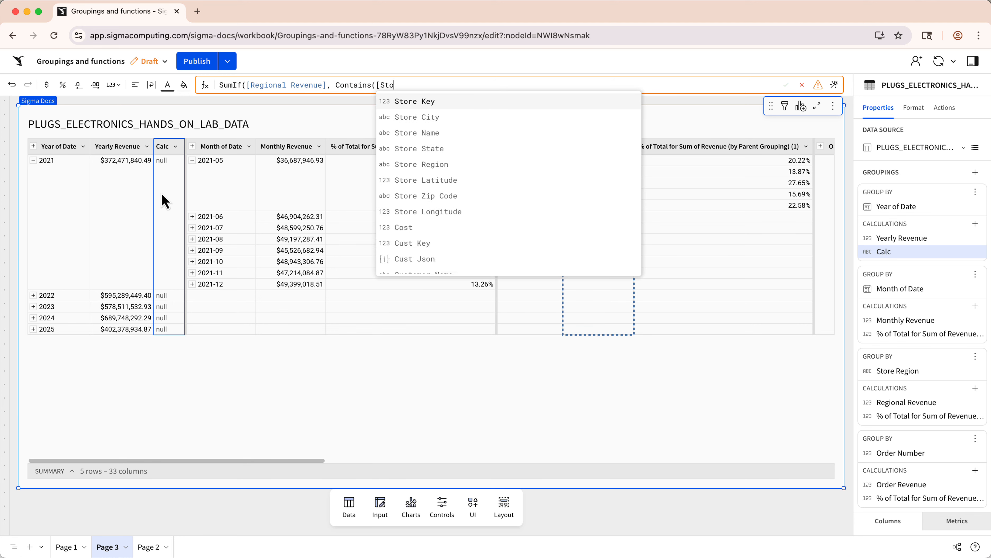
type("re Region], \"We")
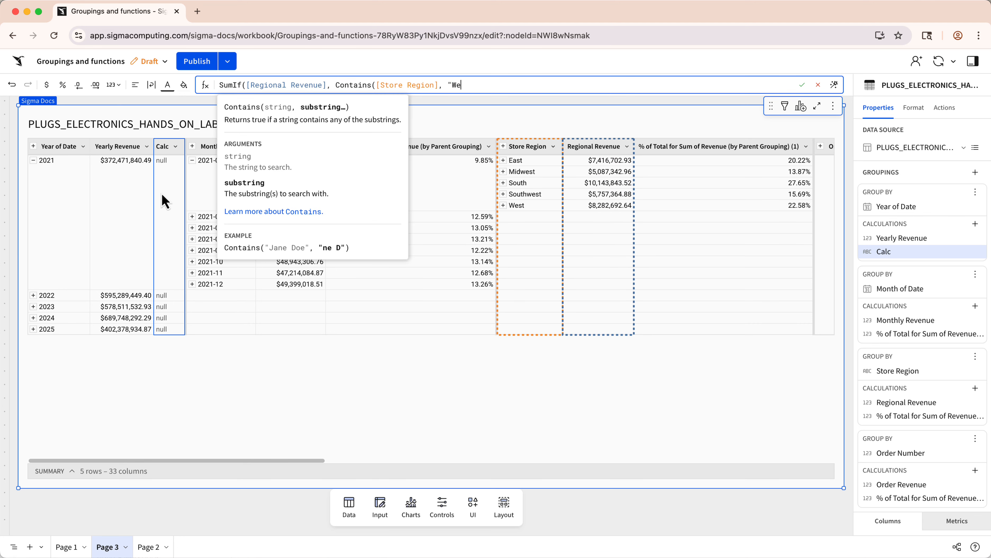
type("st\"))")
key("Return")
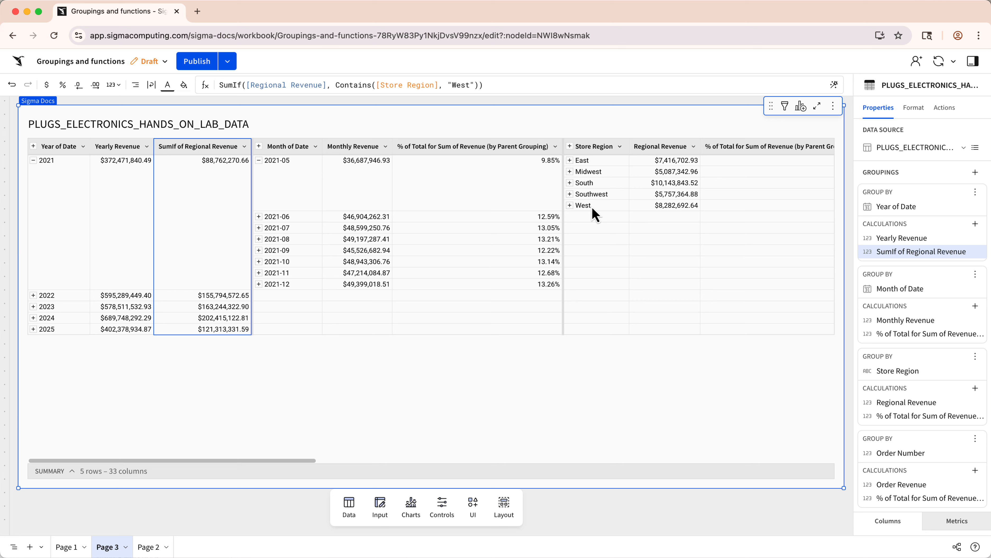
Open the documentation for the Contains function from the formula help and read its syntax and notes.
left_click(447, 84)
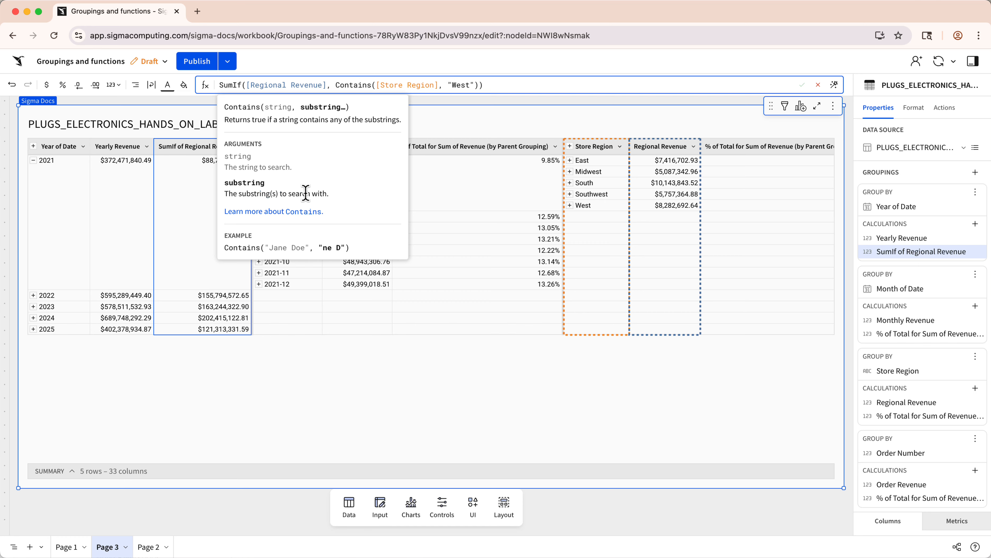
left_click(297, 211)
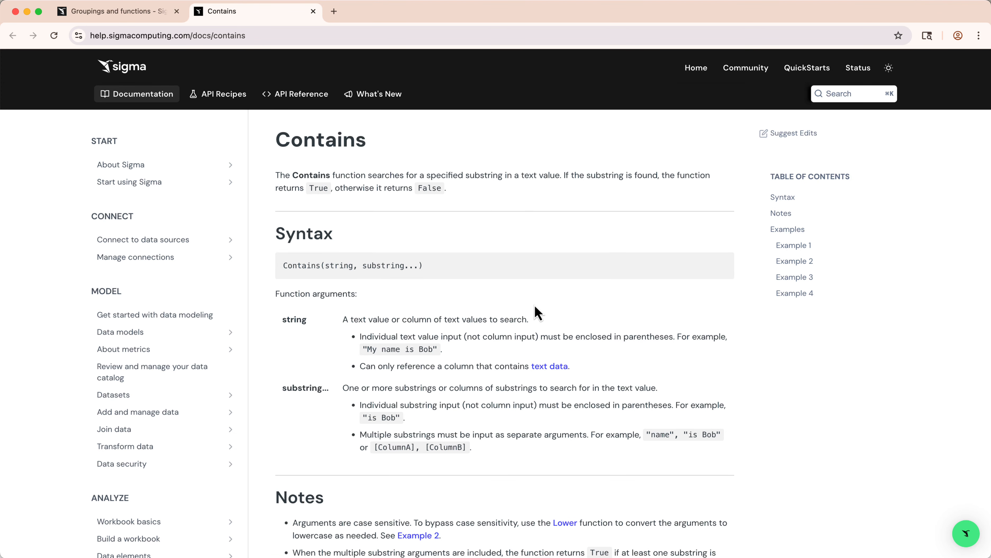
scroll(538, 313, "down", 5)
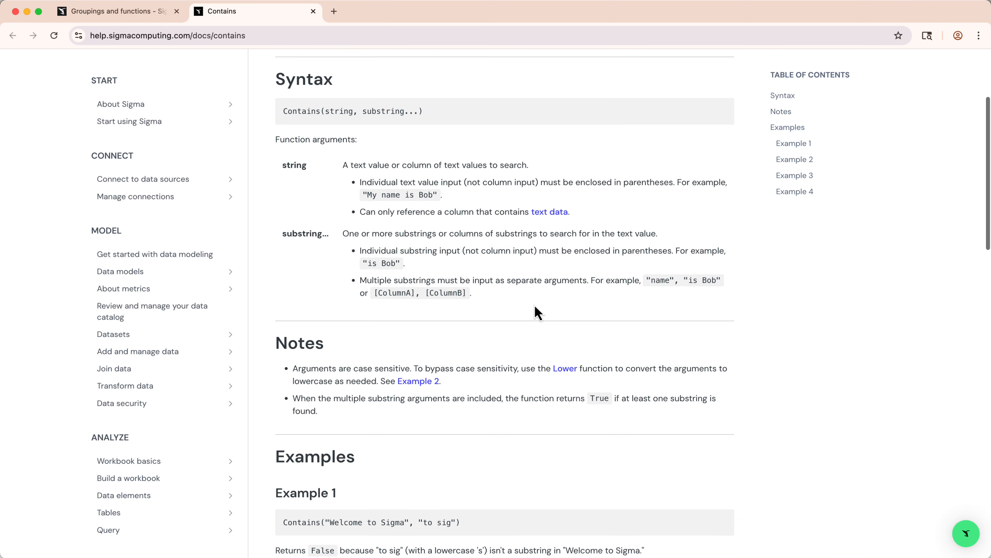
scroll(442, 334, "up", 1)
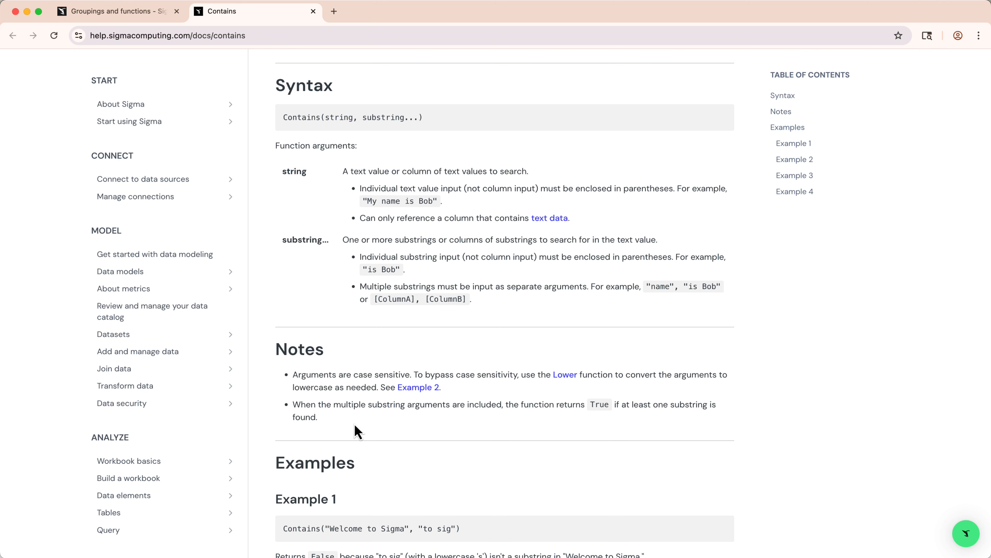
Back in the workbook, change the yearly SumIf condition to Contains(Lower([Store Region]), "west").
left_click(92, 13)
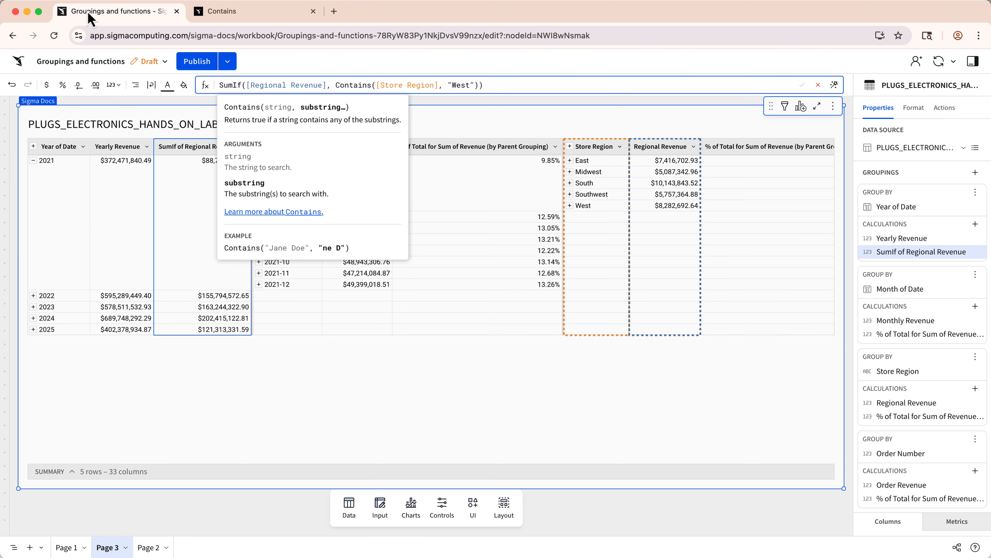
left_click(381, 85)
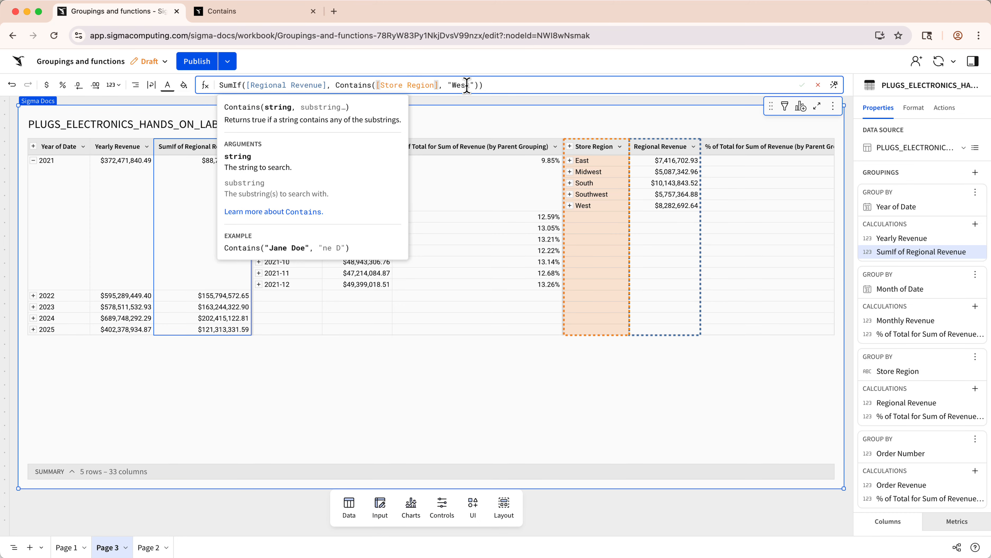
type("Lower(")
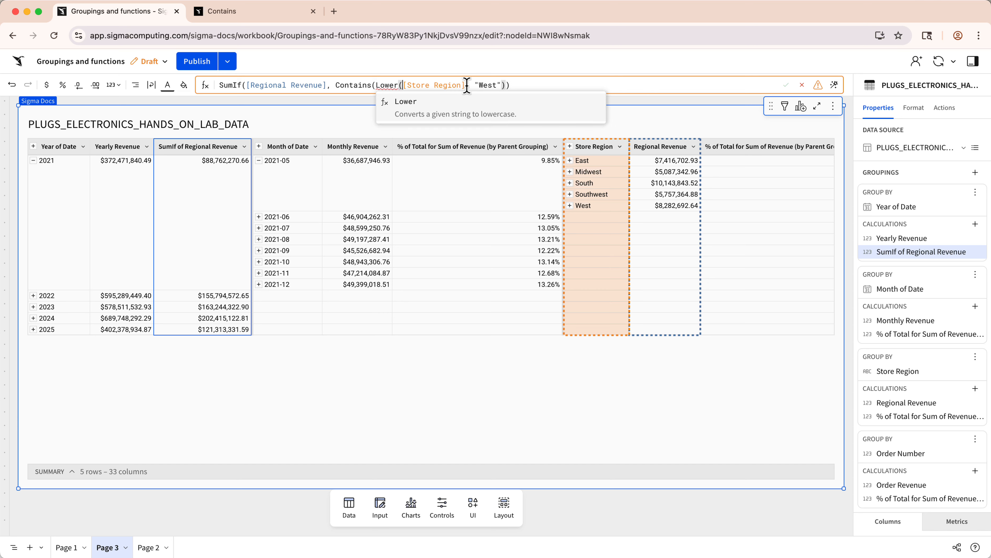
type(")")
left_click(487, 83)
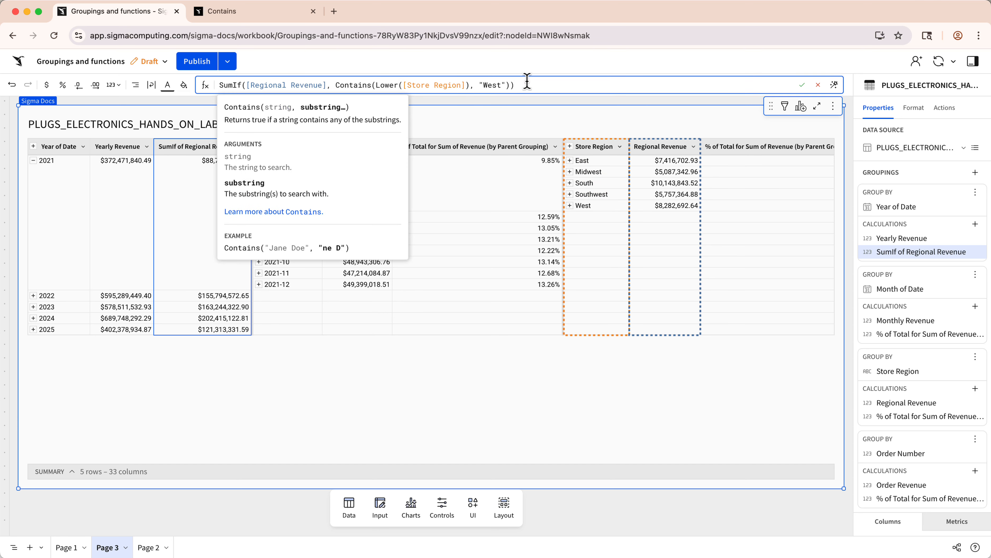
key("BackSpace")
type("w")
key("Return")
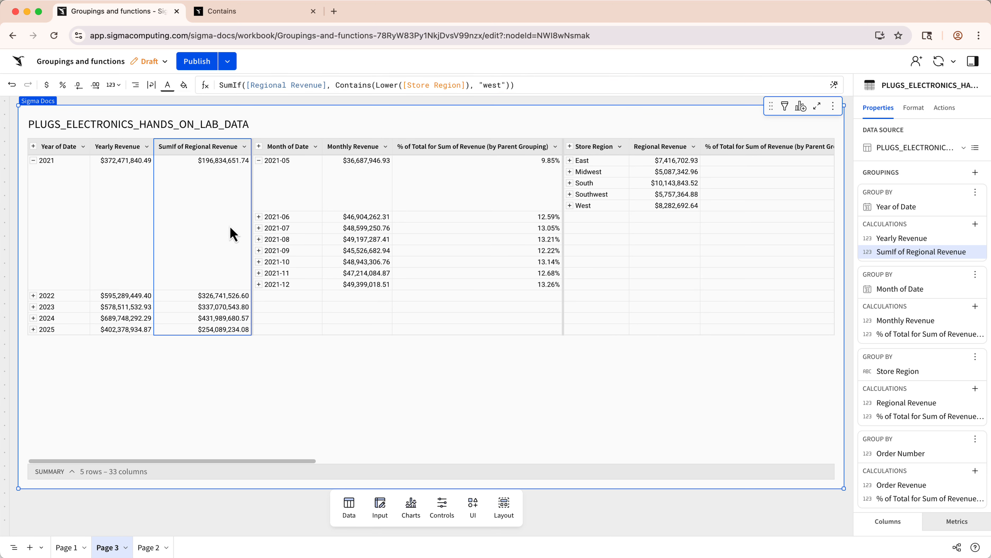
Copy the yearly SumIf formula into a new column after Monthly Revenue in the Month of Date grouping.
left_click(482, 88)
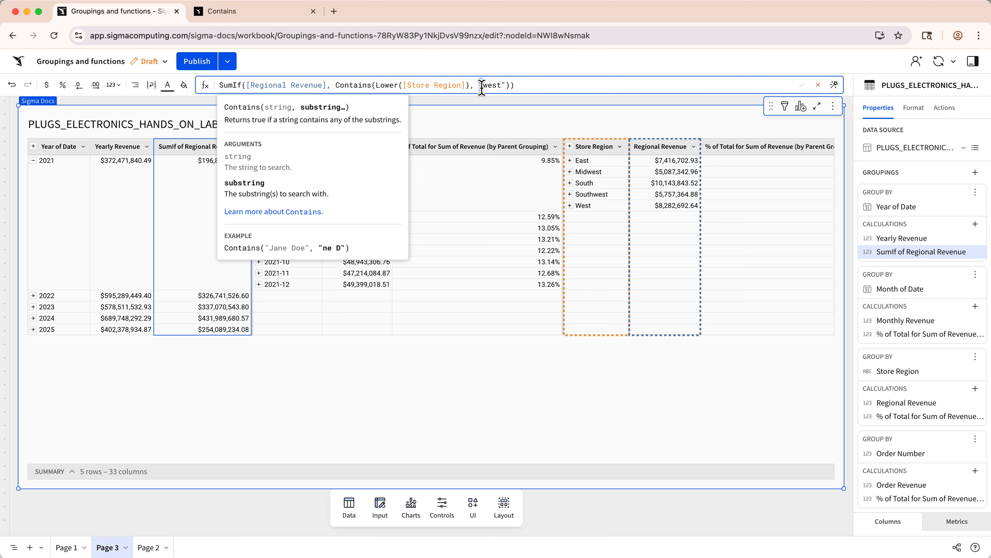
key("super+a")
key("super+c")
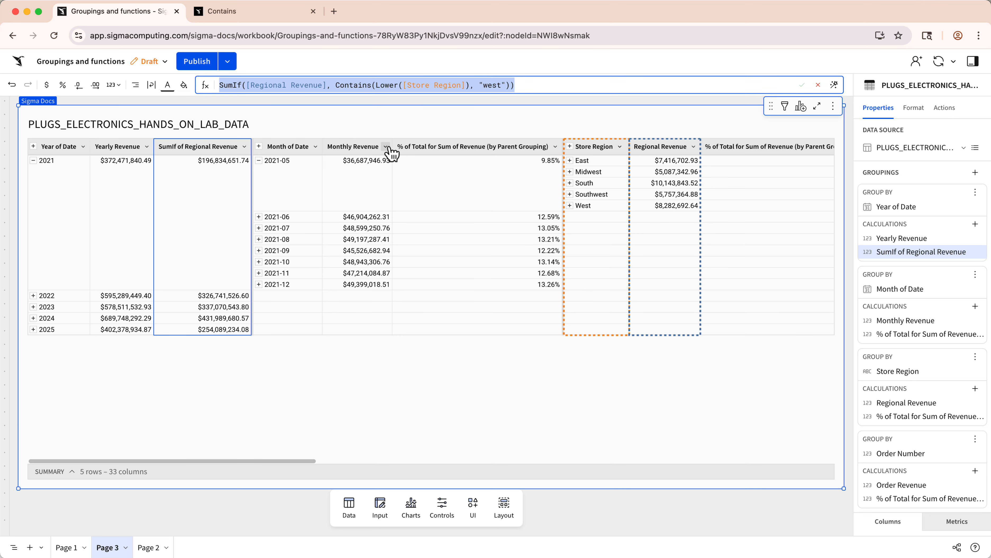
left_click(385, 146)
left_click(400, 197)
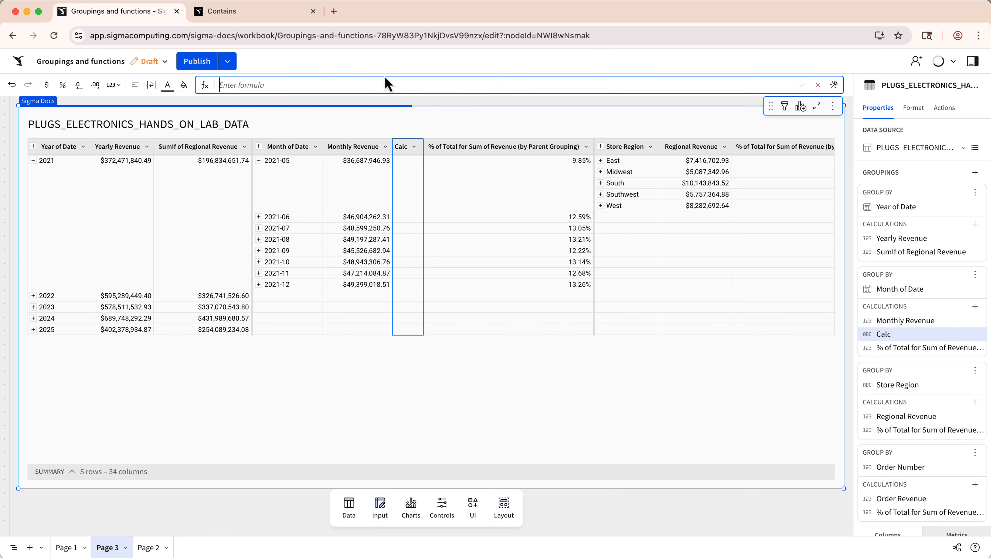
key("super+v")
key("Return")
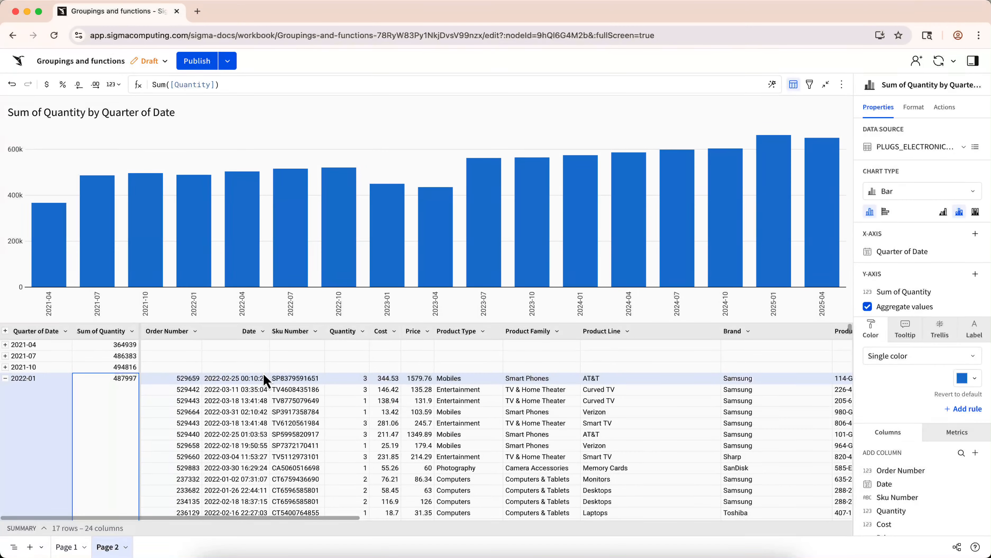
left_click(277, 86)
key("Escape")
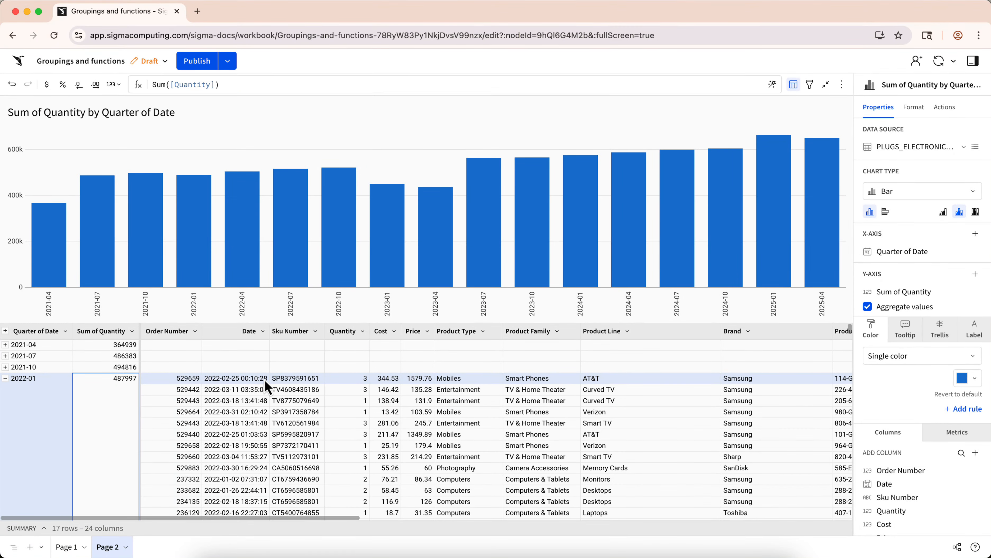